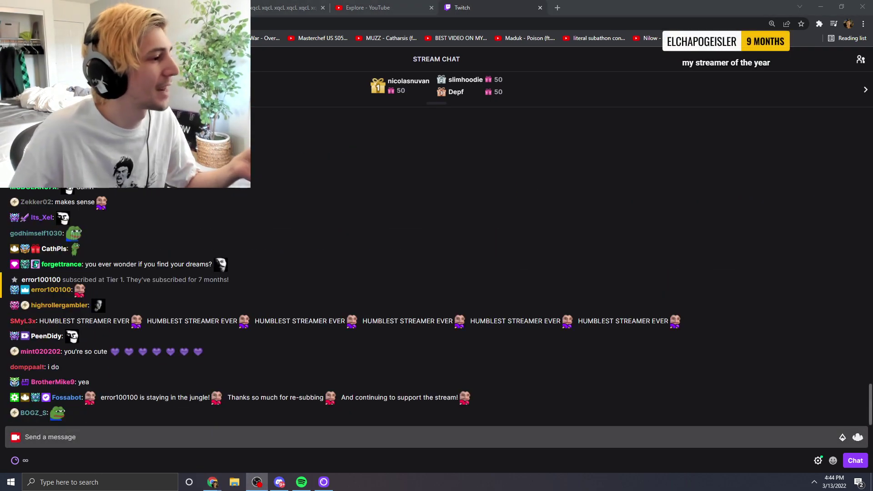
pyautogui.click(865, 445)
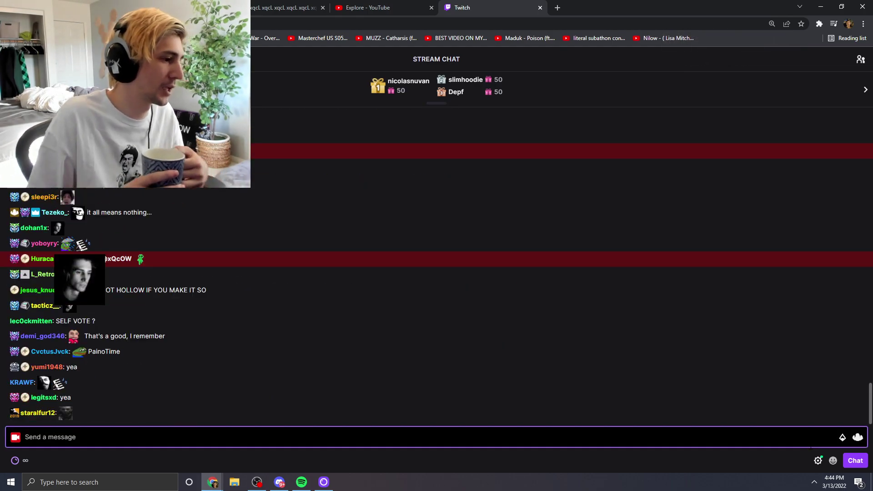
pyautogui.hotkey('alt', 'Tab')
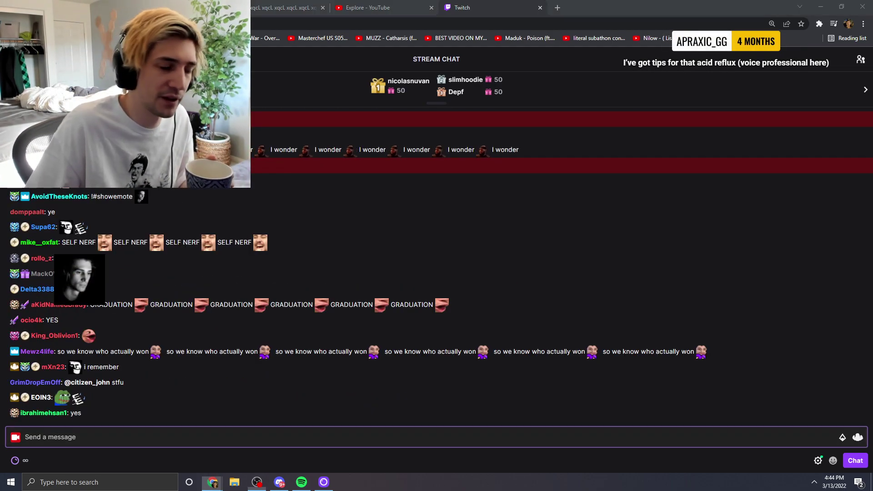
pyautogui.hotkey('alt', 'Tab')
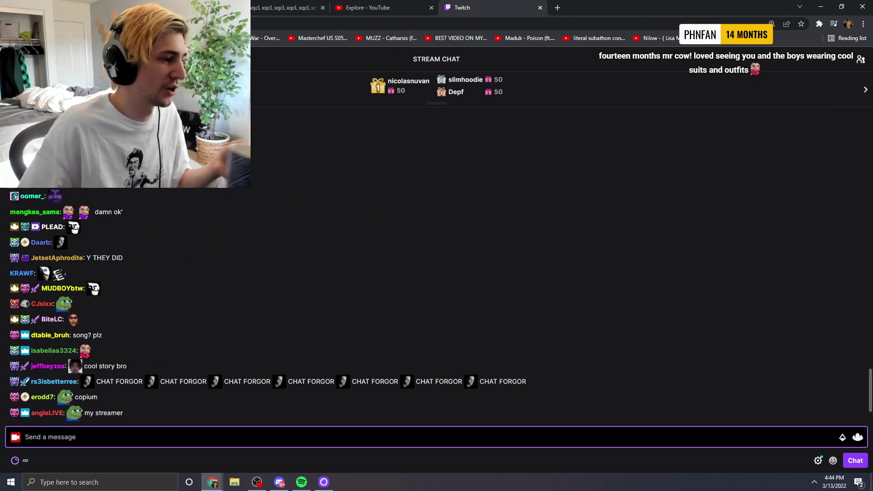
pyautogui.hotkey('alt', 'Tab')
pyautogui.hotkey('alt', 'Tab')
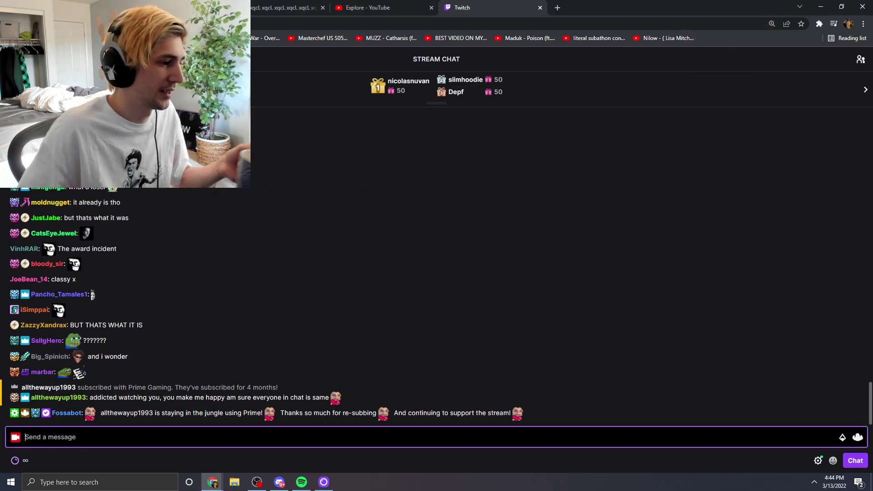
pyautogui.hotkey('alt', 'Tab')
pyautogui.hotkey('alt', 'Tab')
pyautogui.hotkey('alt', 'Tab')
pyautogui.hotkey('alt', 'Tab')
pyautogui.hotkey('alt', 'Tab')
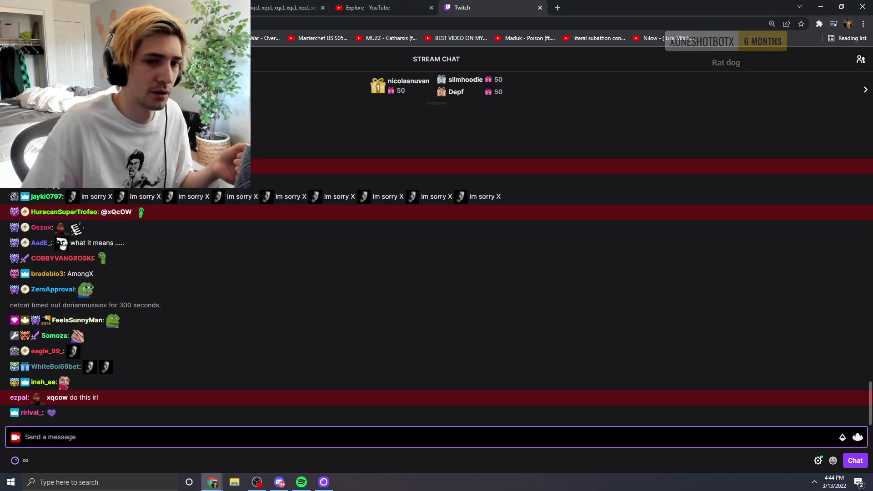